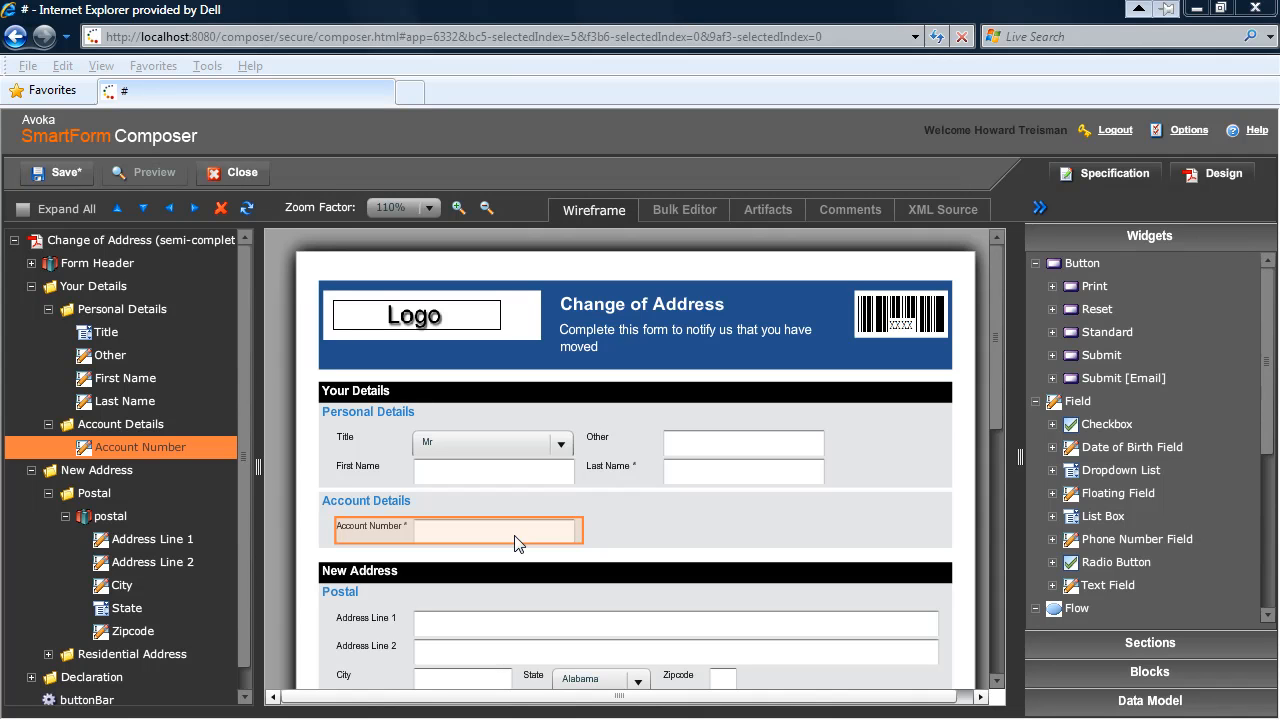
Set the Account Number field's tooltip to "This is the 8 digit number that appears in the top corner of your statement"
double_click(515, 541)
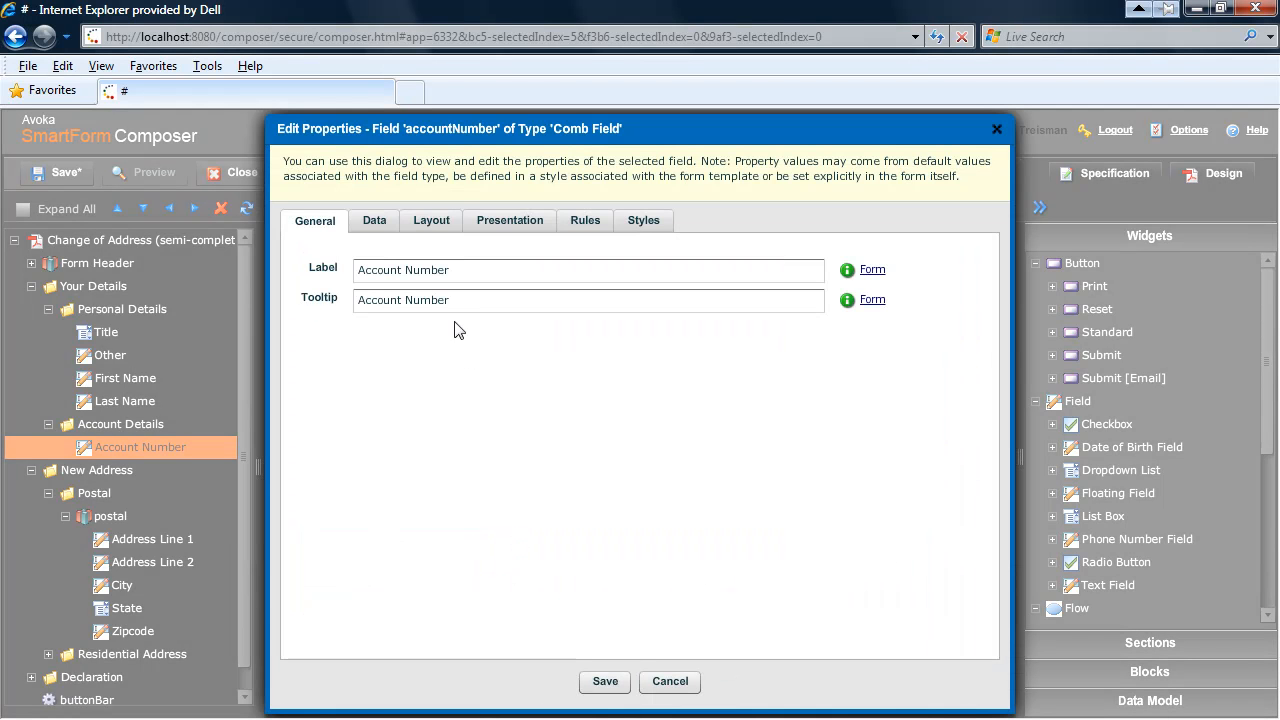
left_click_drag(464, 298, 290, 320)
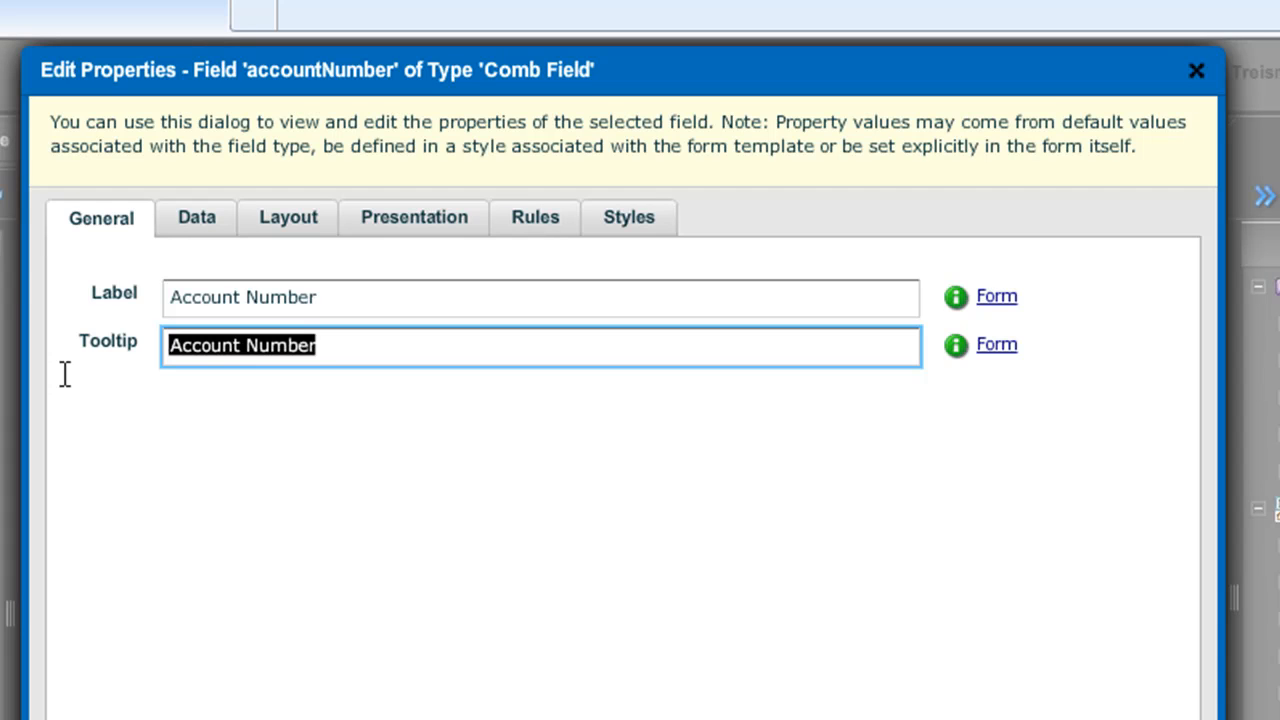
type("This is the 8 digit number that appears in the top corner of your statement")
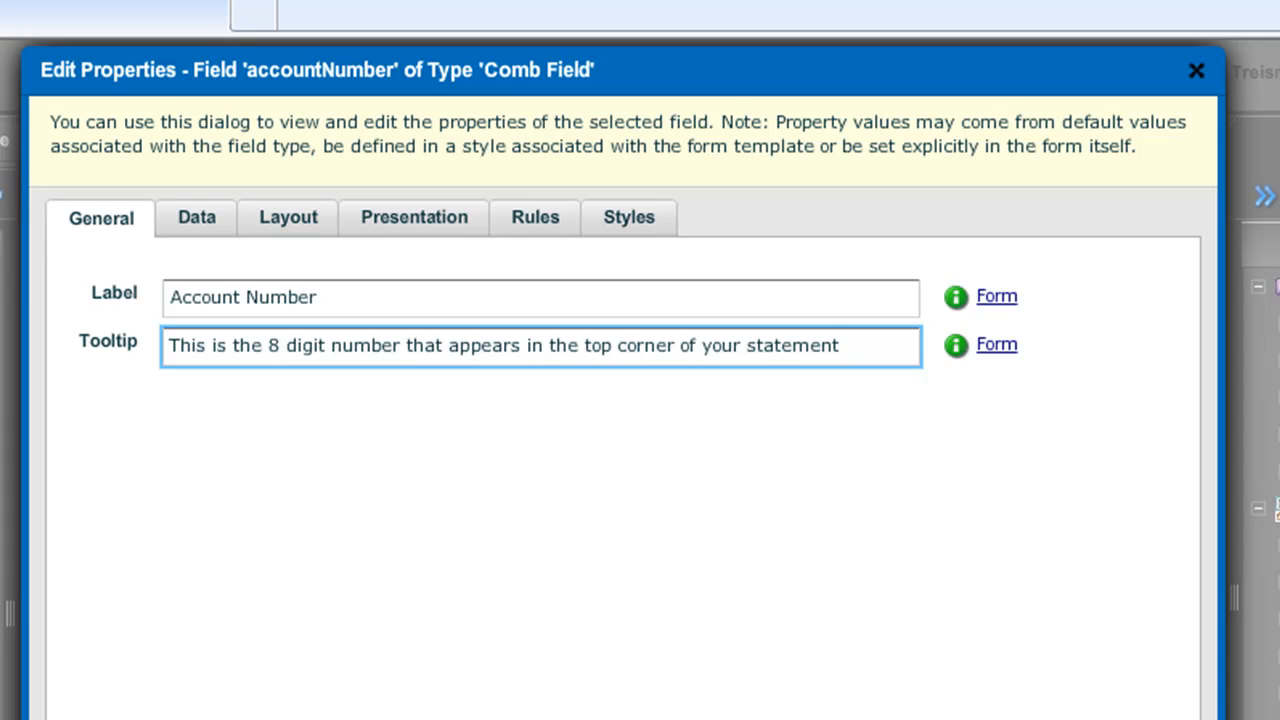
Review the Account Number field's data, layout, presentation, rules and style properties, and save the property changes
left_click(213, 225)
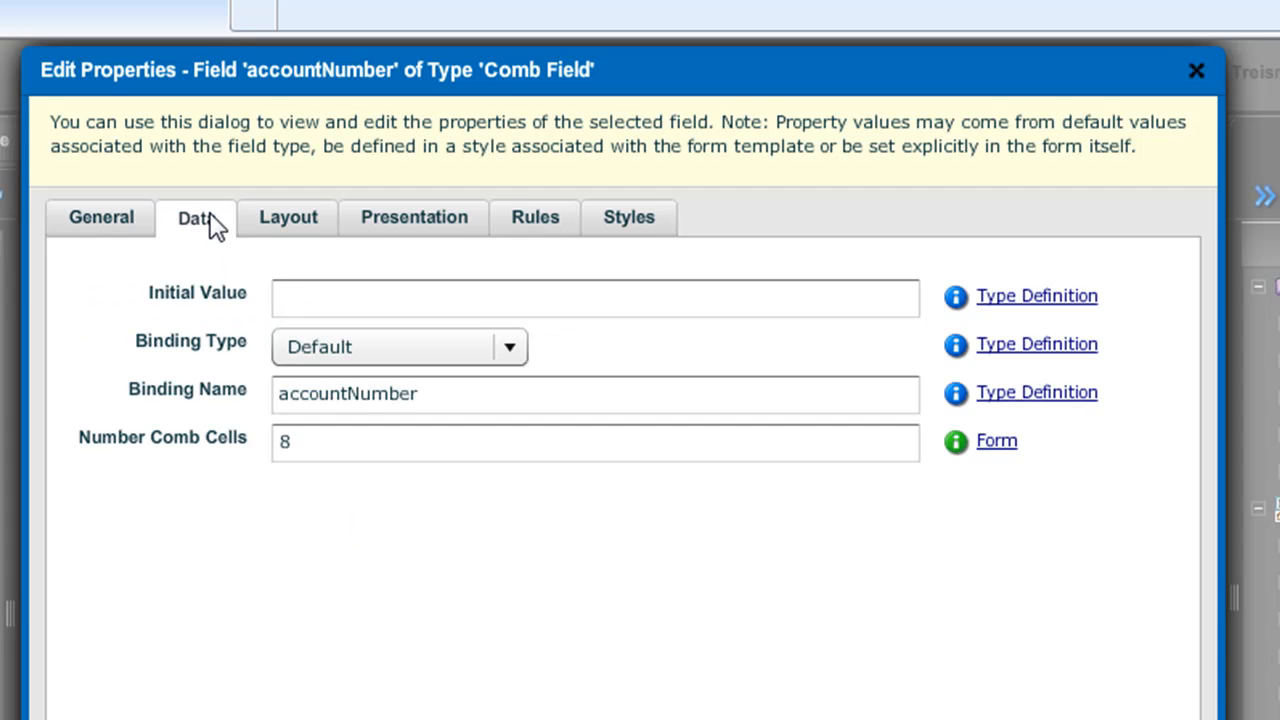
left_click(285, 228)
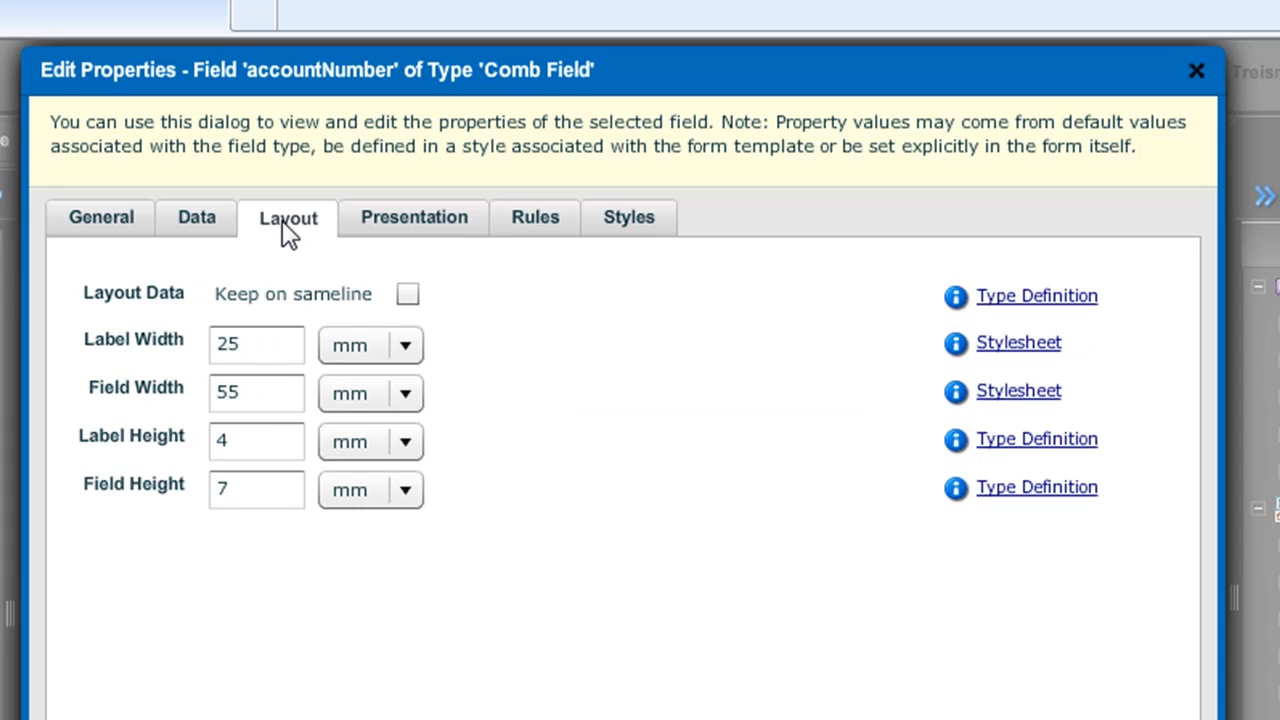
left_click(443, 229)
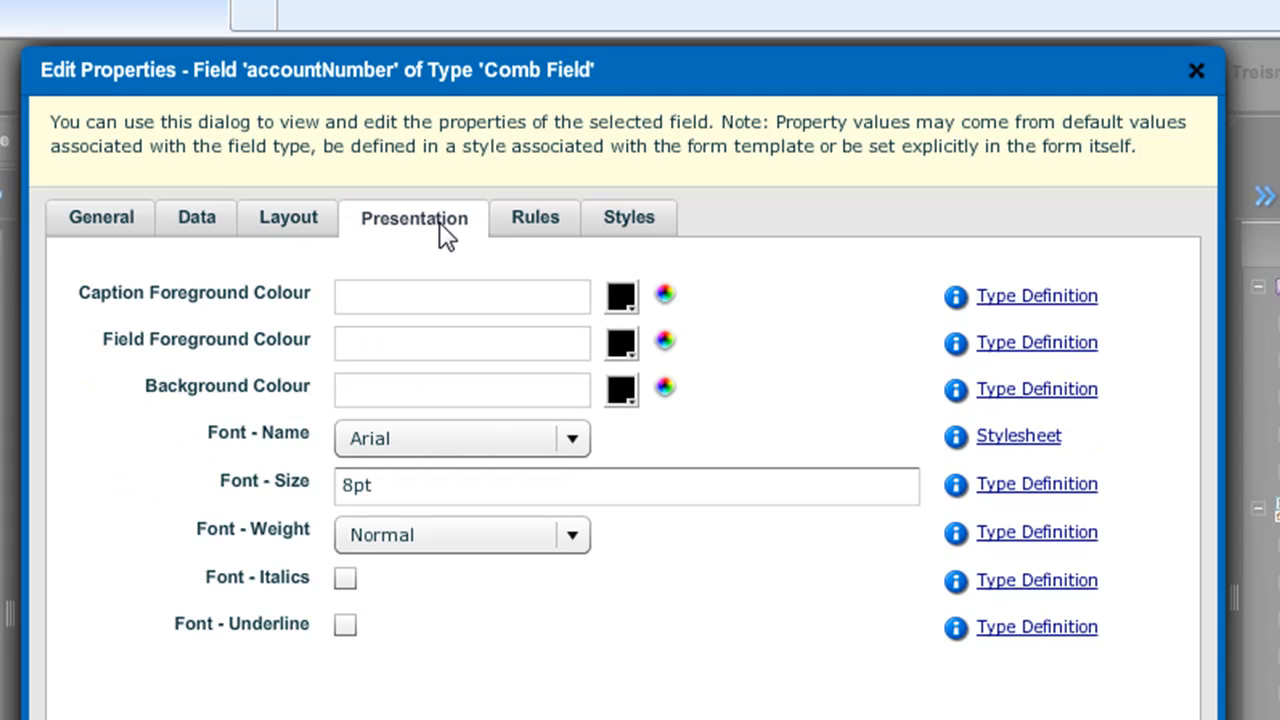
left_click(524, 214)
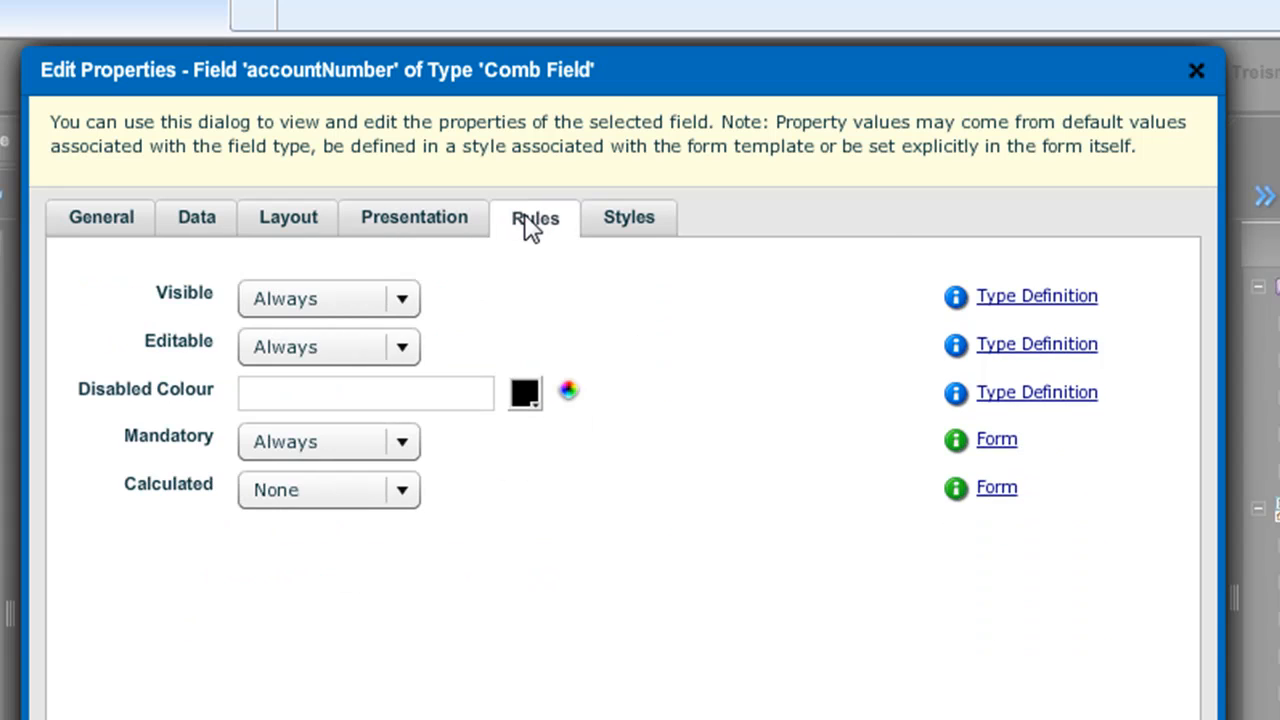
left_click(403, 442)
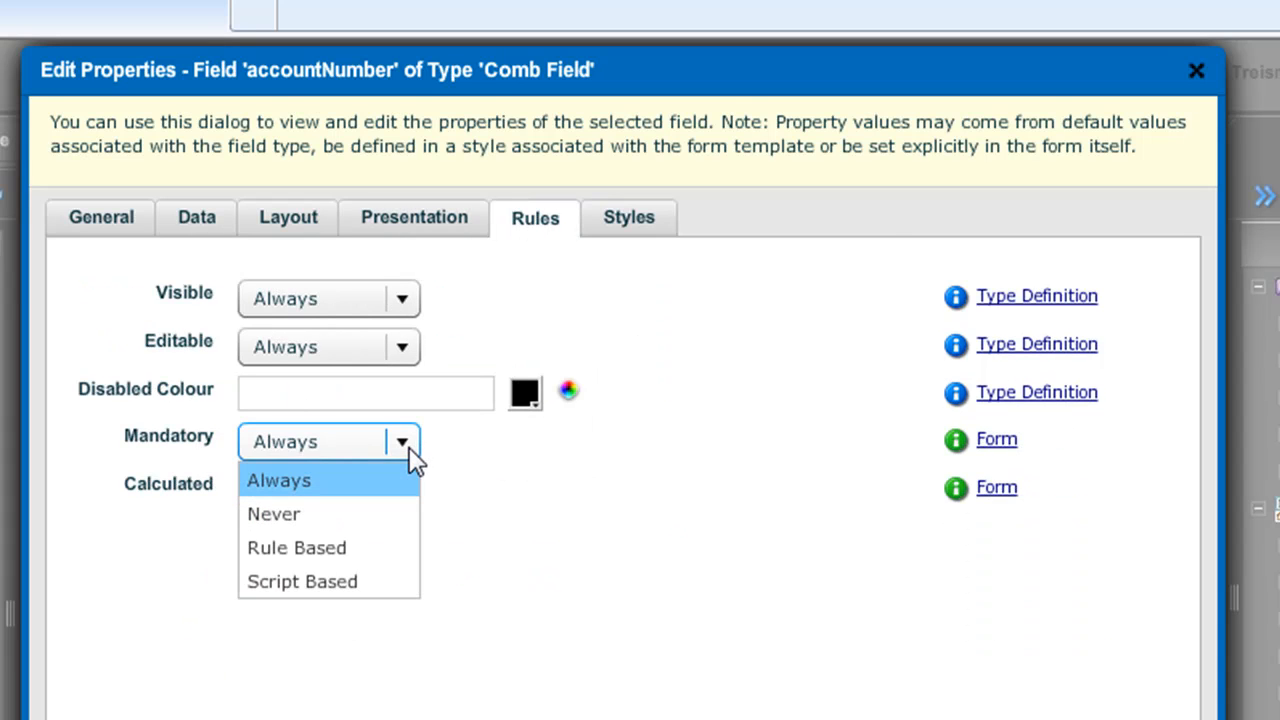
left_click(634, 597)
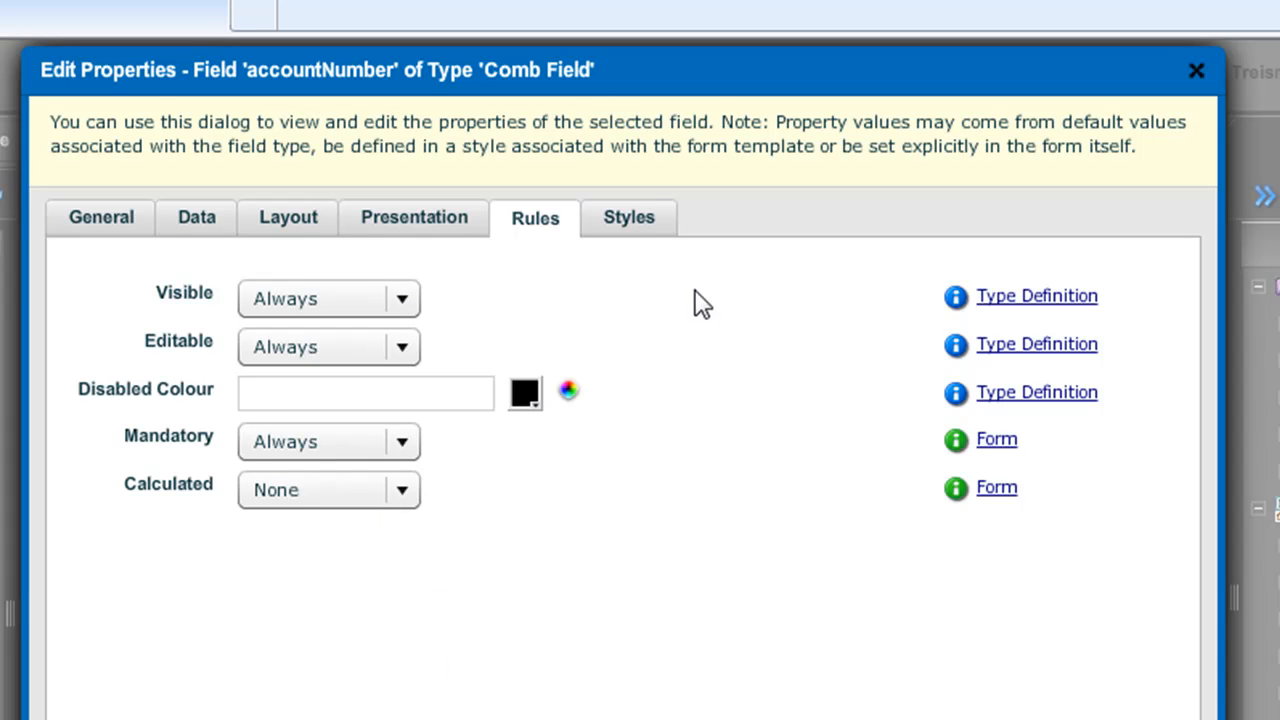
left_click(640, 245)
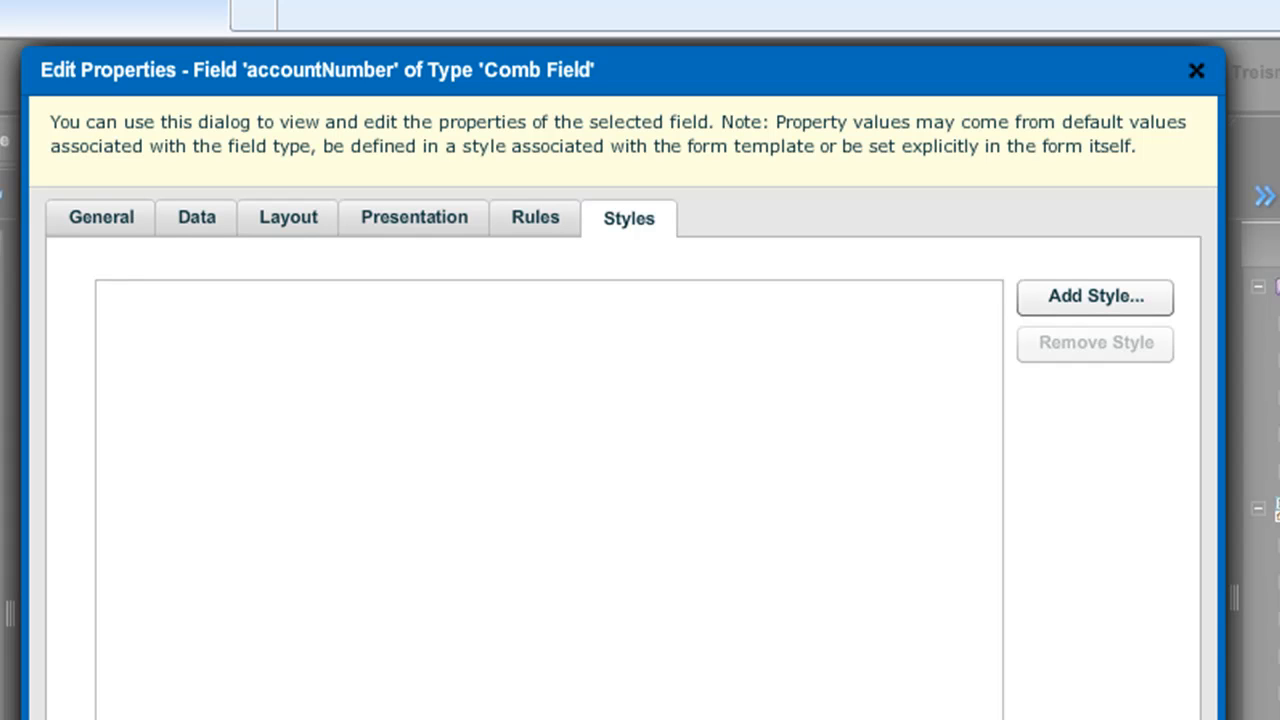
left_click(624, 719)
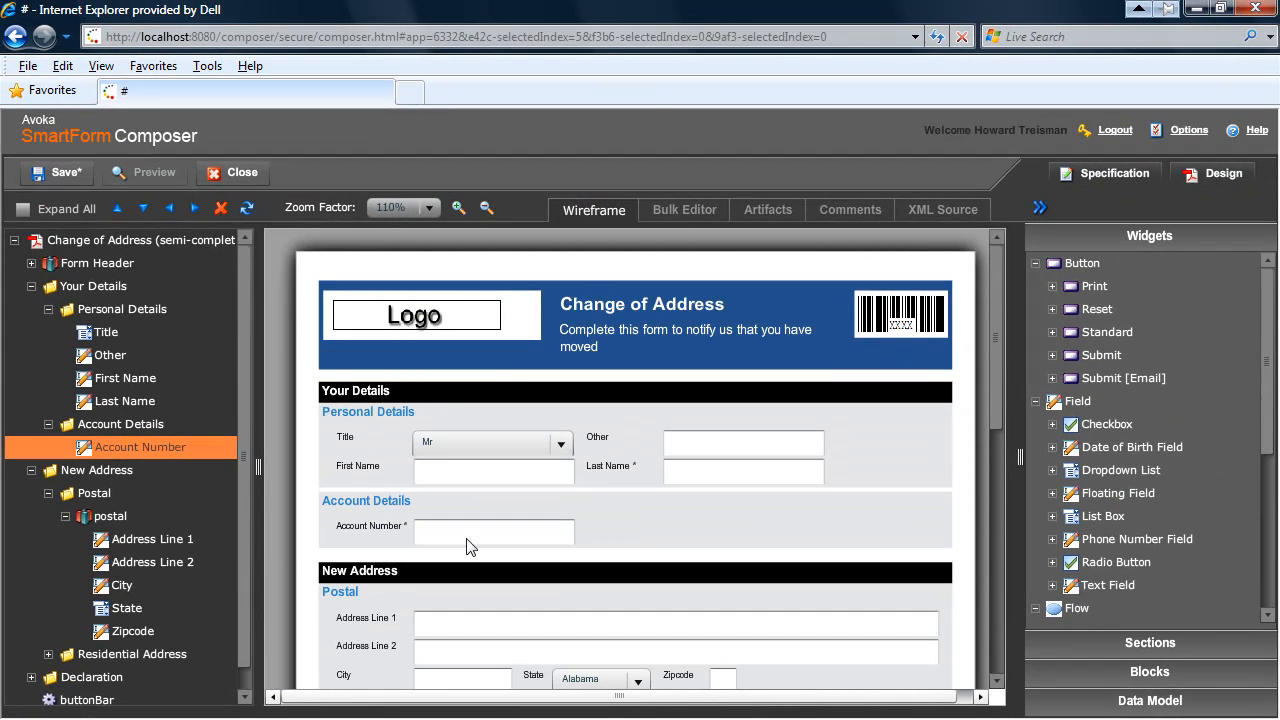
Open the form's fields in the Bulk Editor with the Presentation property set
left_click(439, 633)
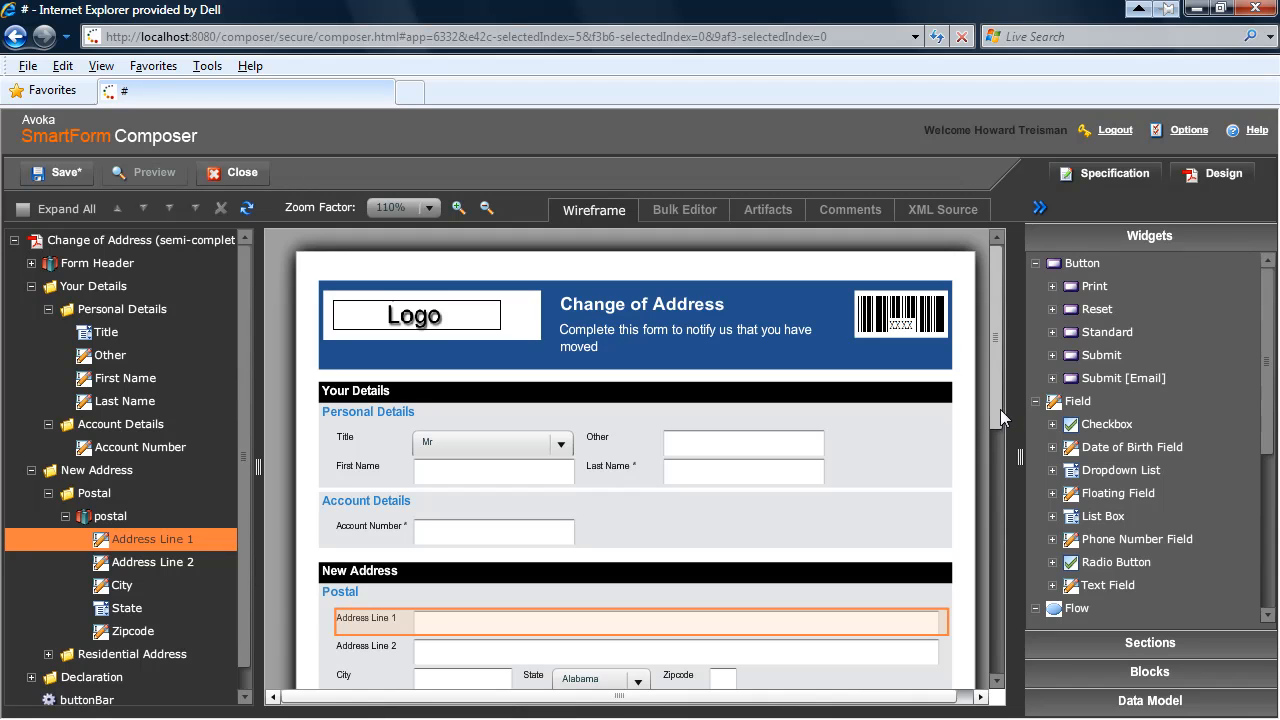
left_click_drag(998, 401, 994, 470)
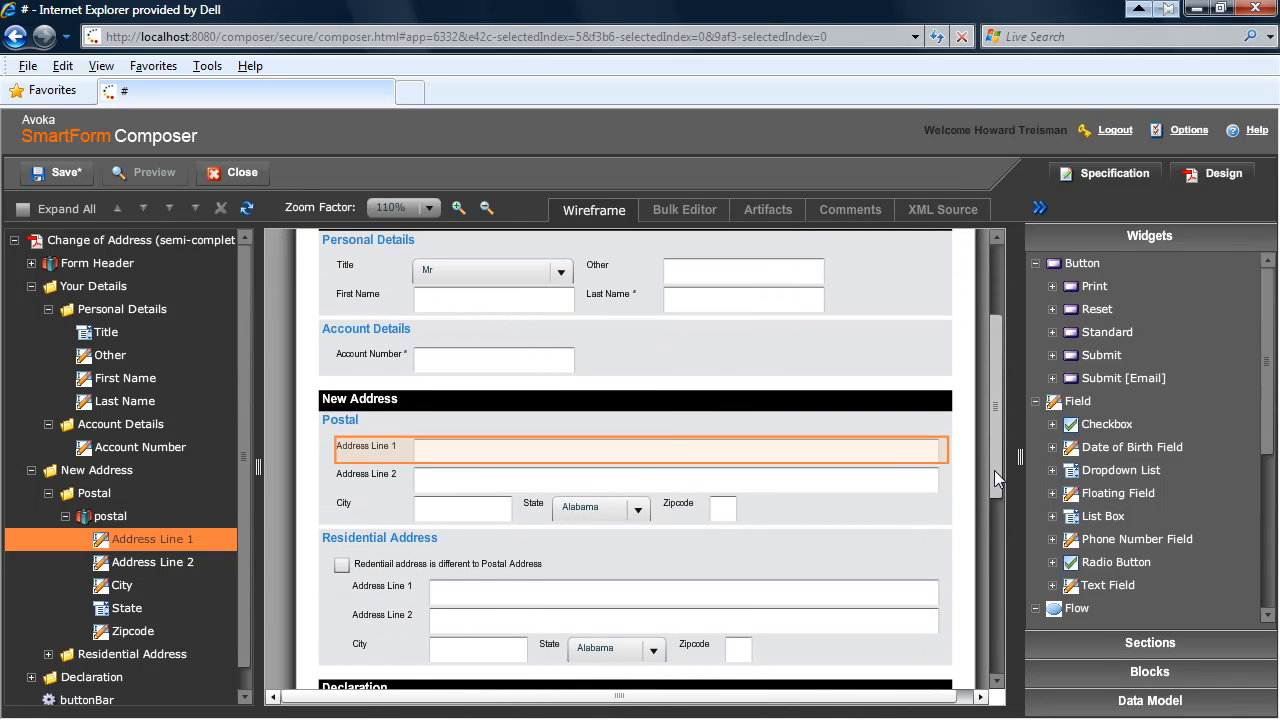
left_click(688, 216)
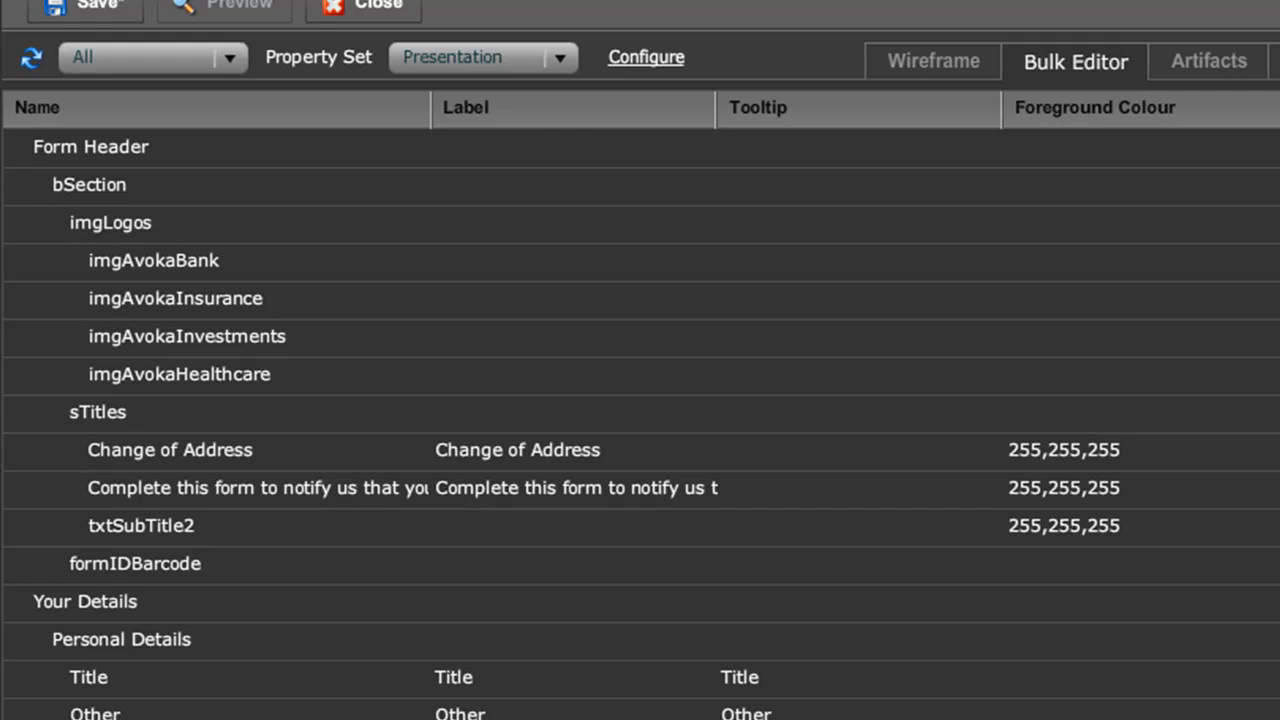
left_click(558, 58)
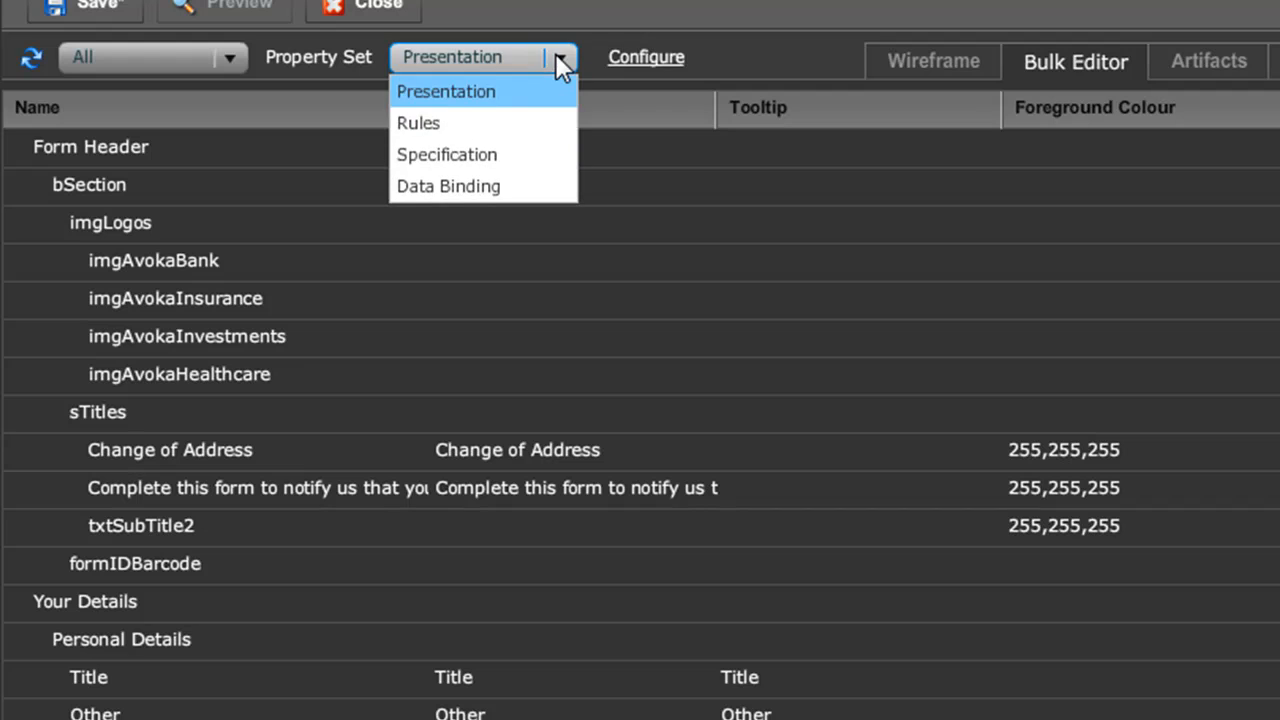
left_click(511, 90)
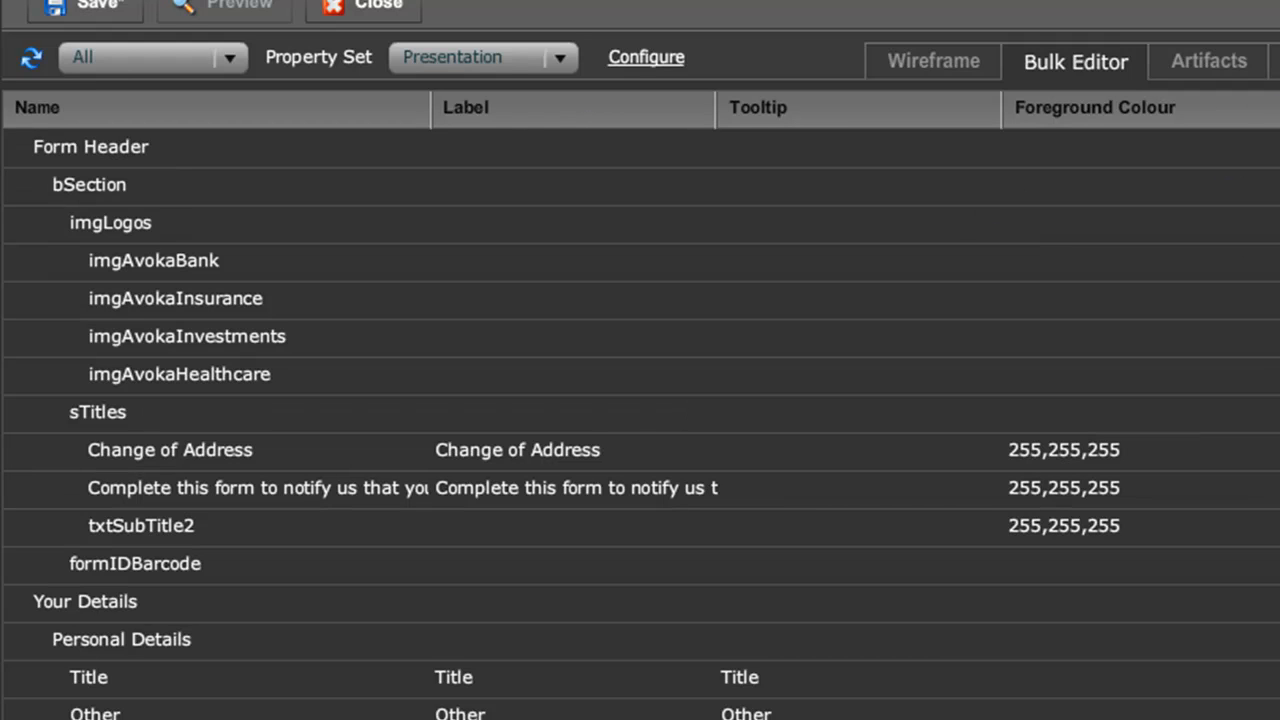
Change the Last Name field's tooltip to "Please enter your Family Name" in the bulk editor
scroll(499, 678, "down", 3)
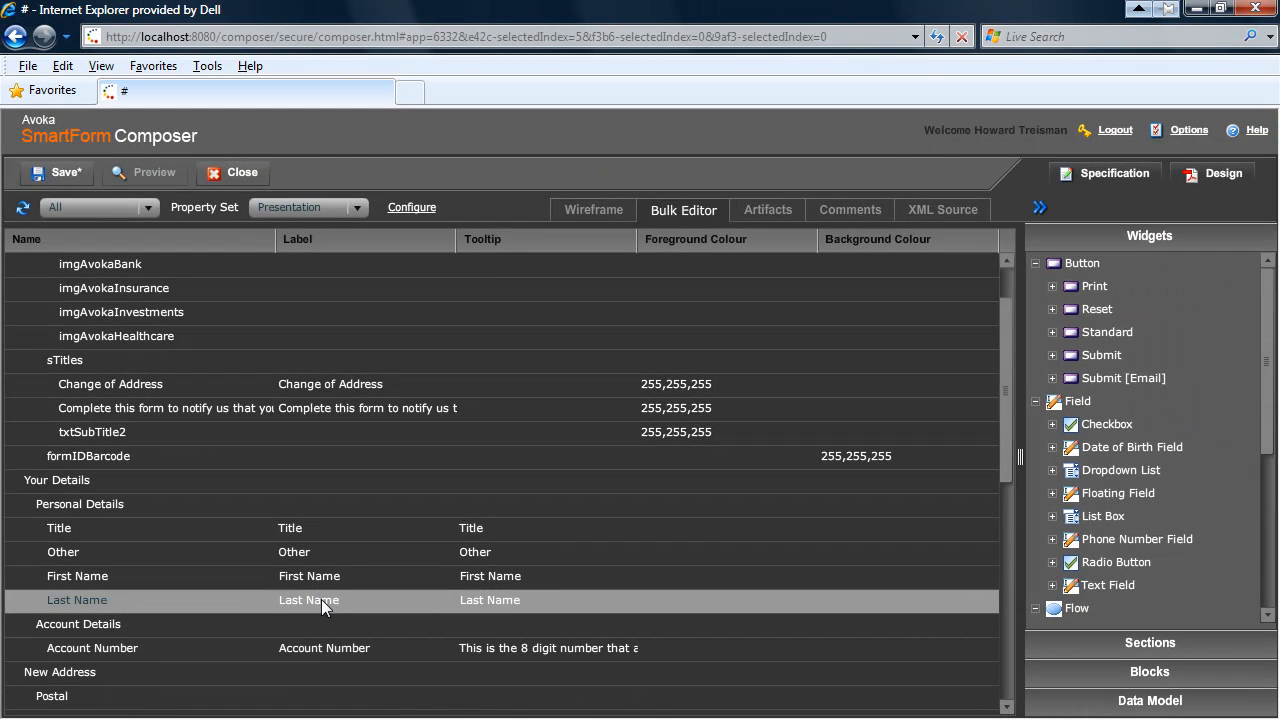
left_click(321, 600)
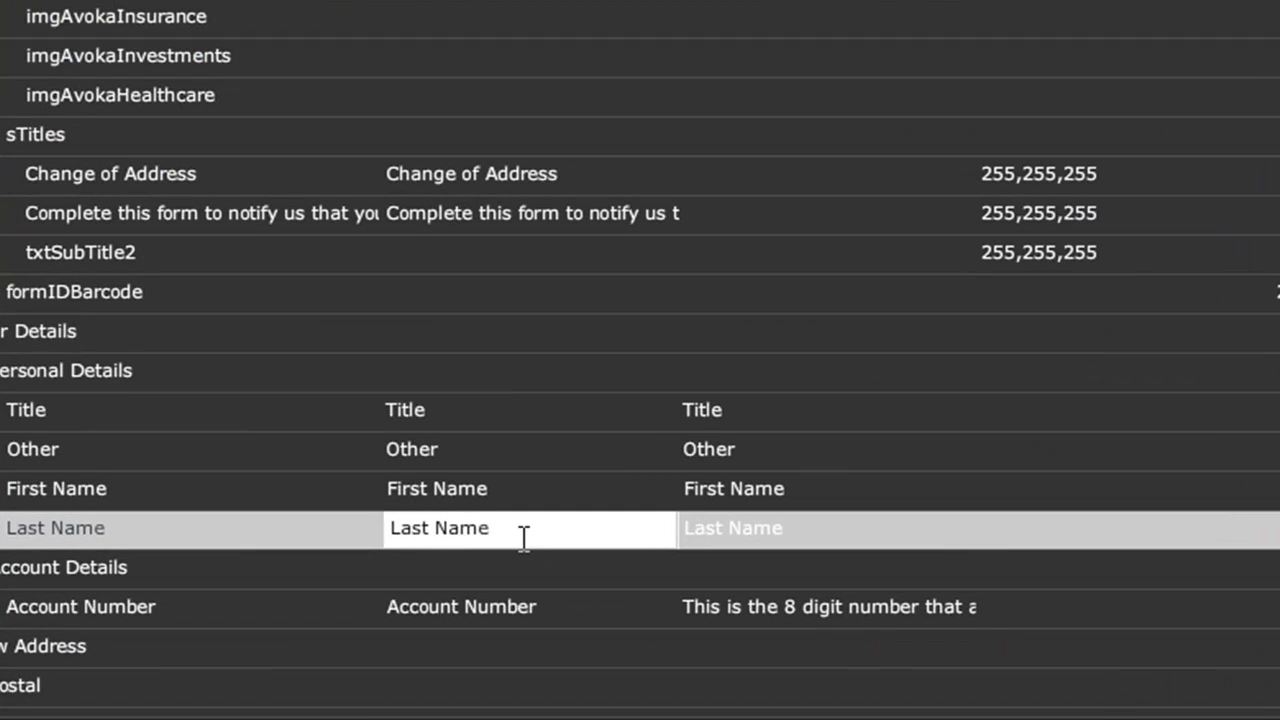
left_click(746, 529)
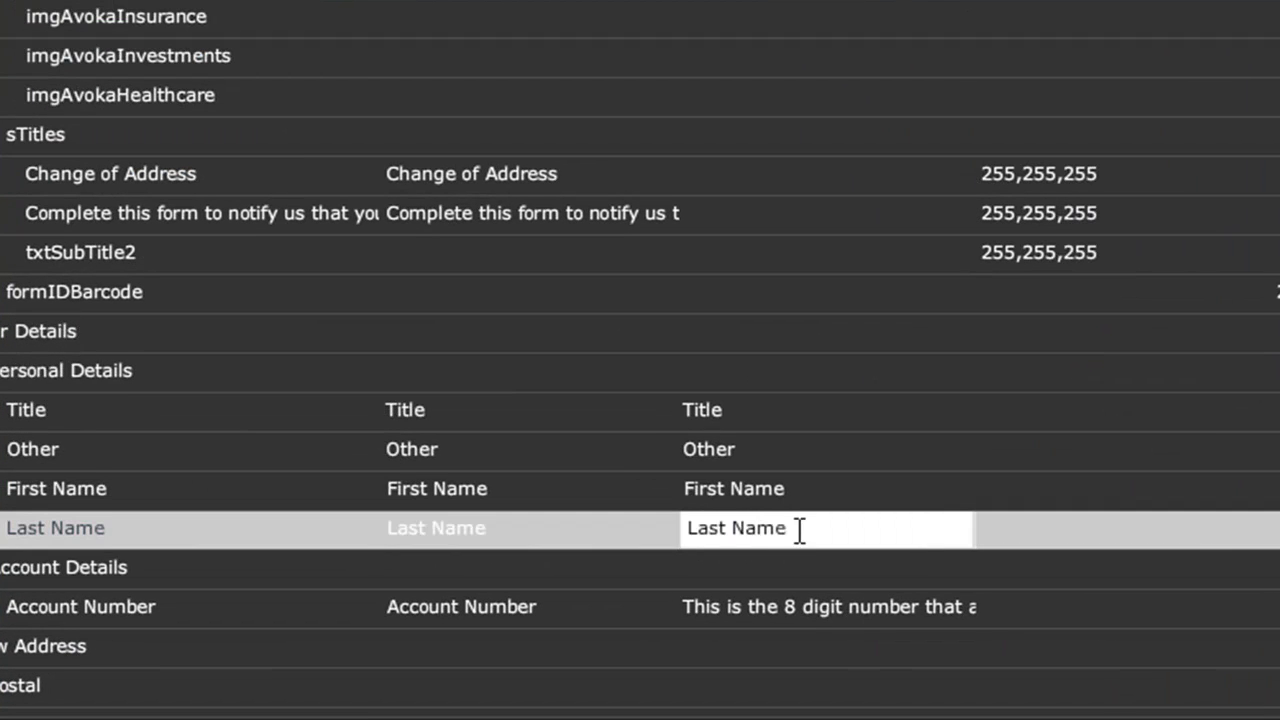
left_click_drag(808, 525, 496, 541)
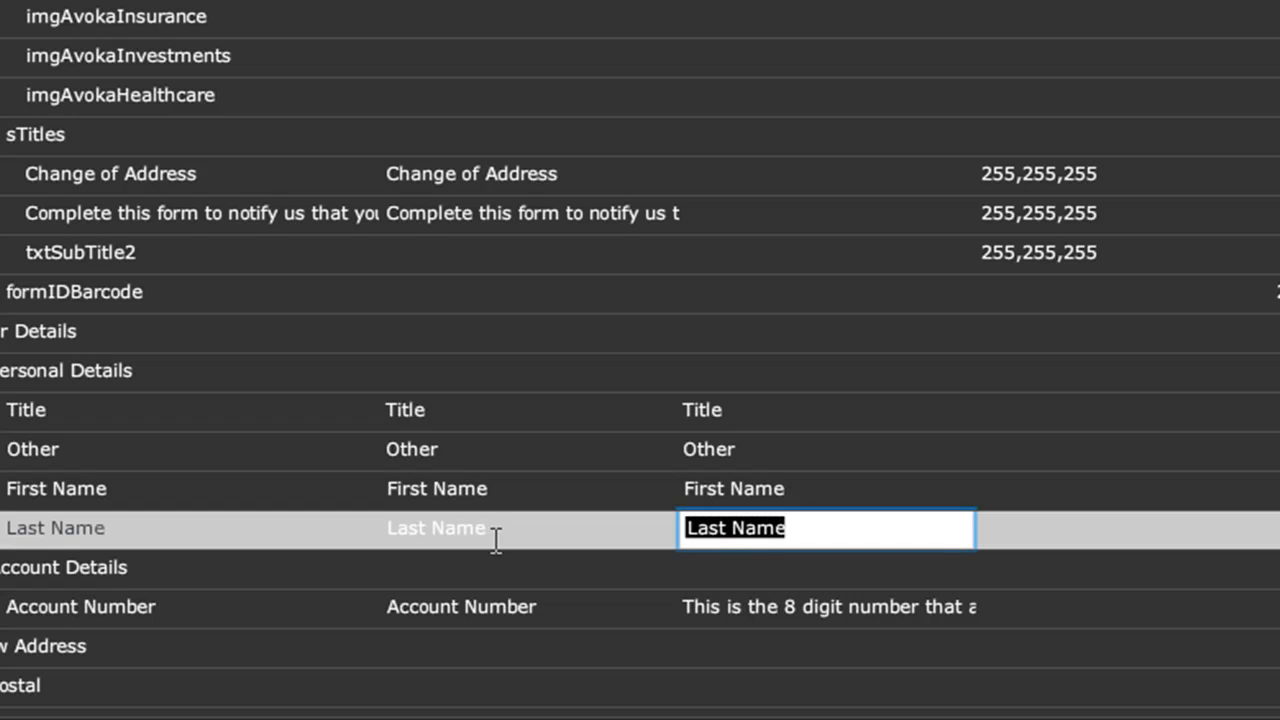
type("This is")
key("BackSpace")
key("BackSpace")
key("BackSpace")
key("BackSpace")
key("BackSpace")
key("BackSpace")
key("BackSpace")
type("Please enter your Gi")
key("BackSpace")
key("BackSpace")
type("Family N")
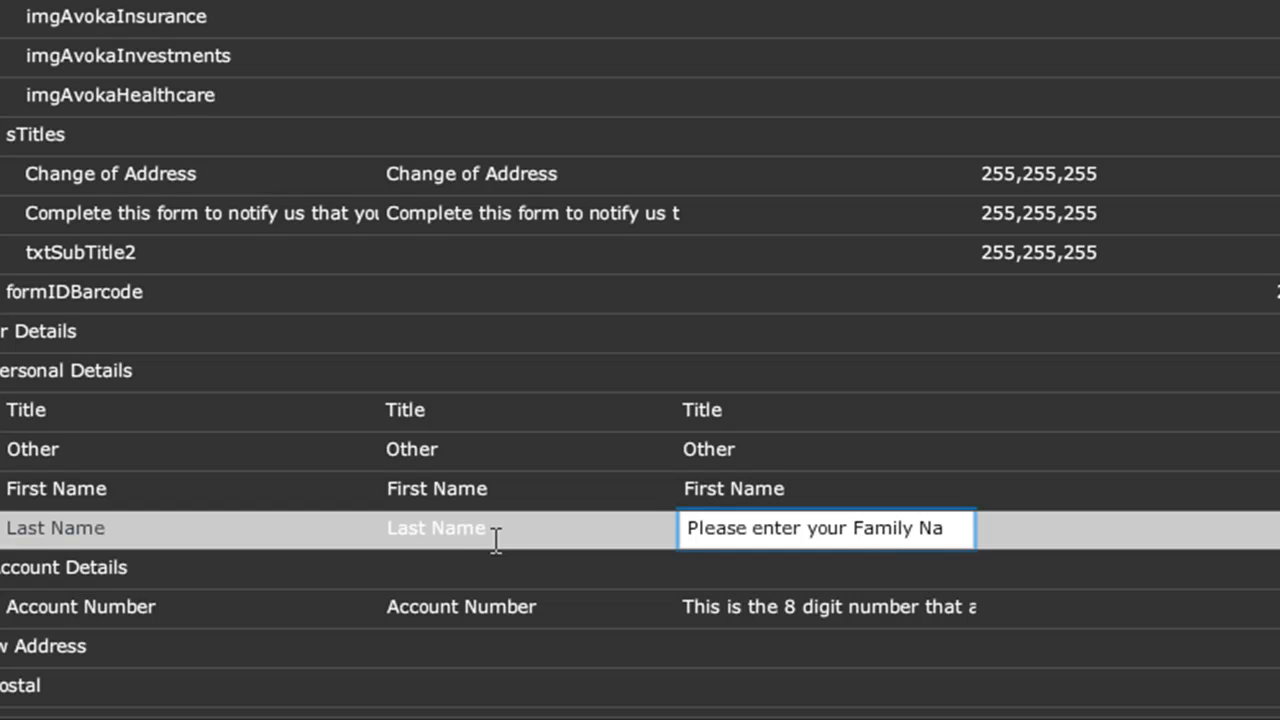
type("ame")
key("Return")
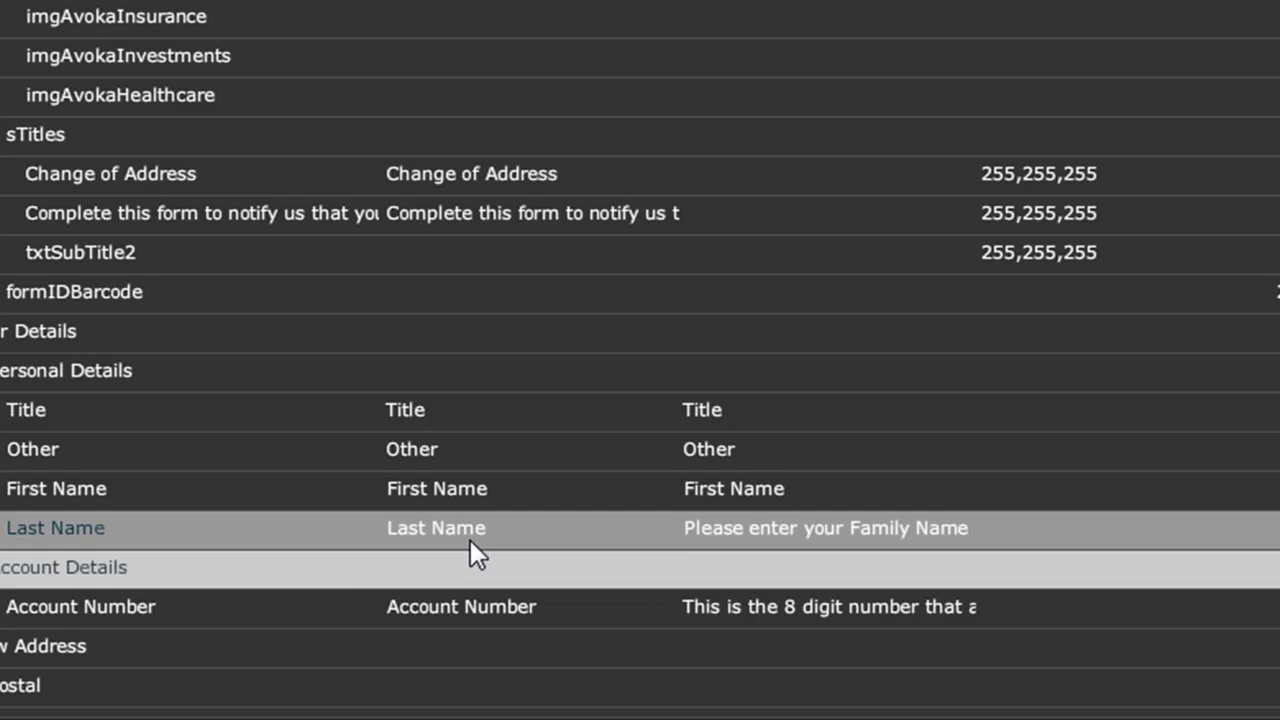
Examine the foreground colour palette offered for the Last Name field without choosing a colour
left_click(1100, 523)
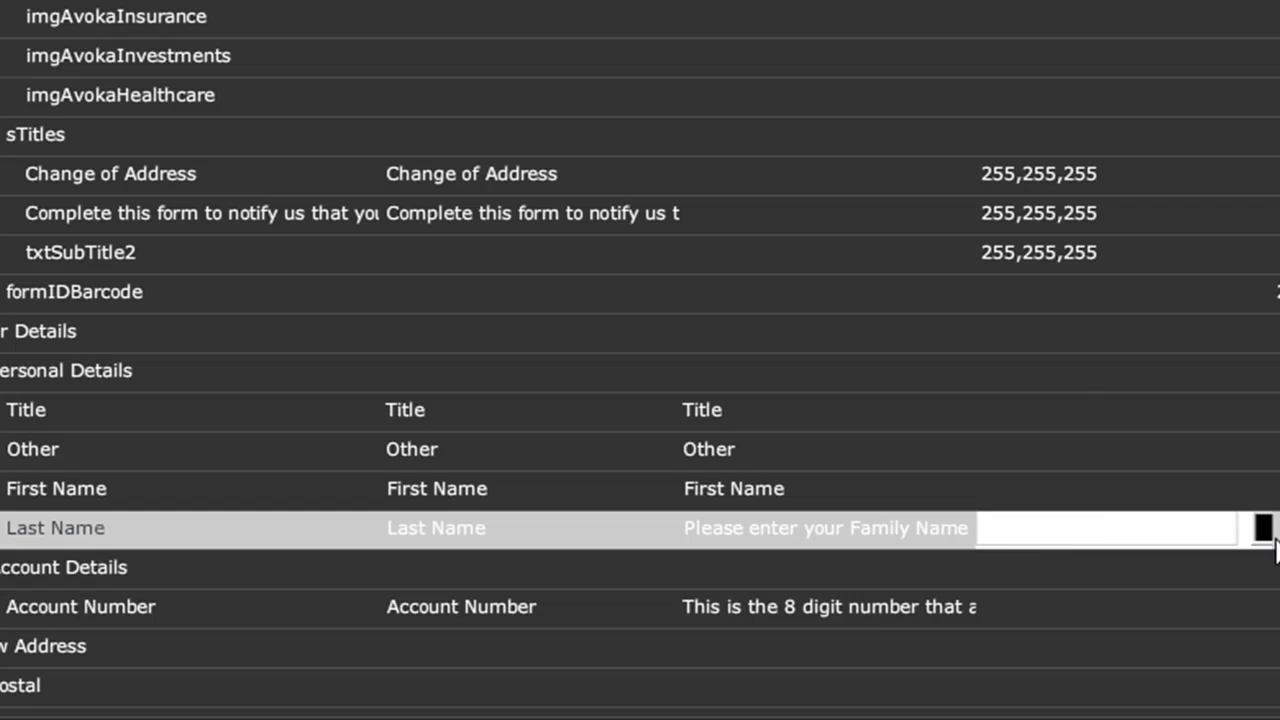
left_click(1263, 528)
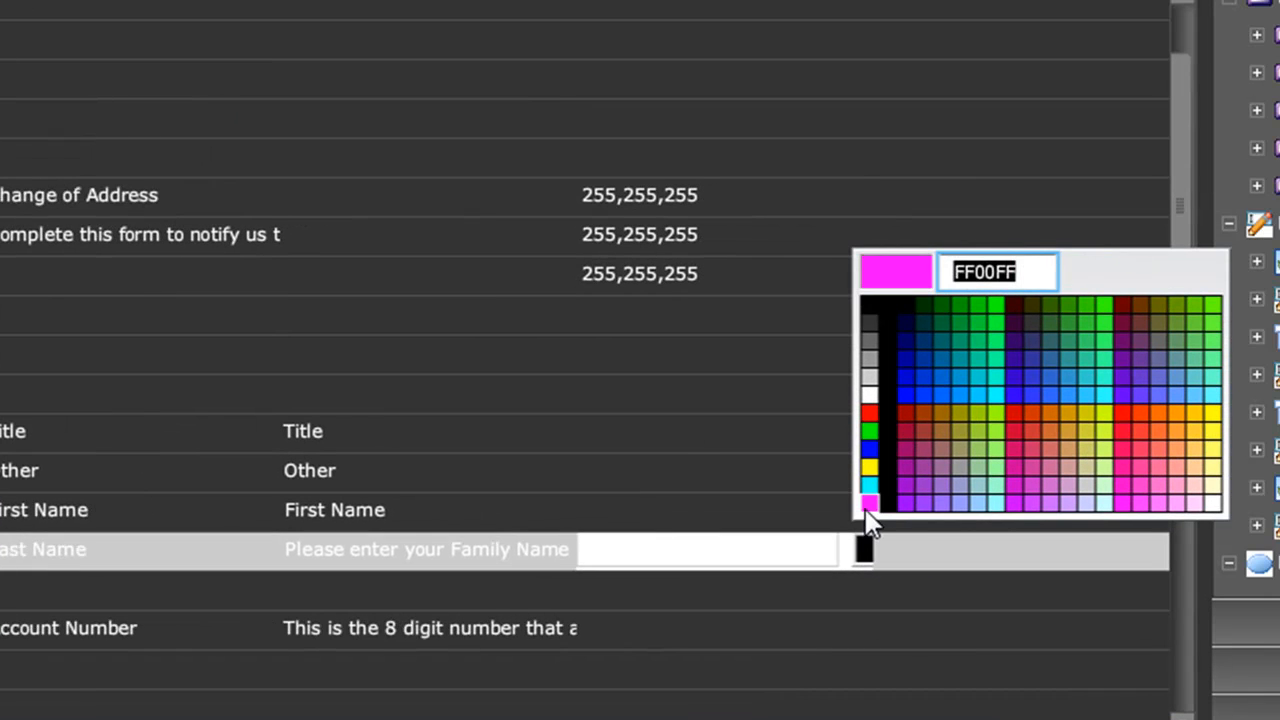
left_click(69, 556)
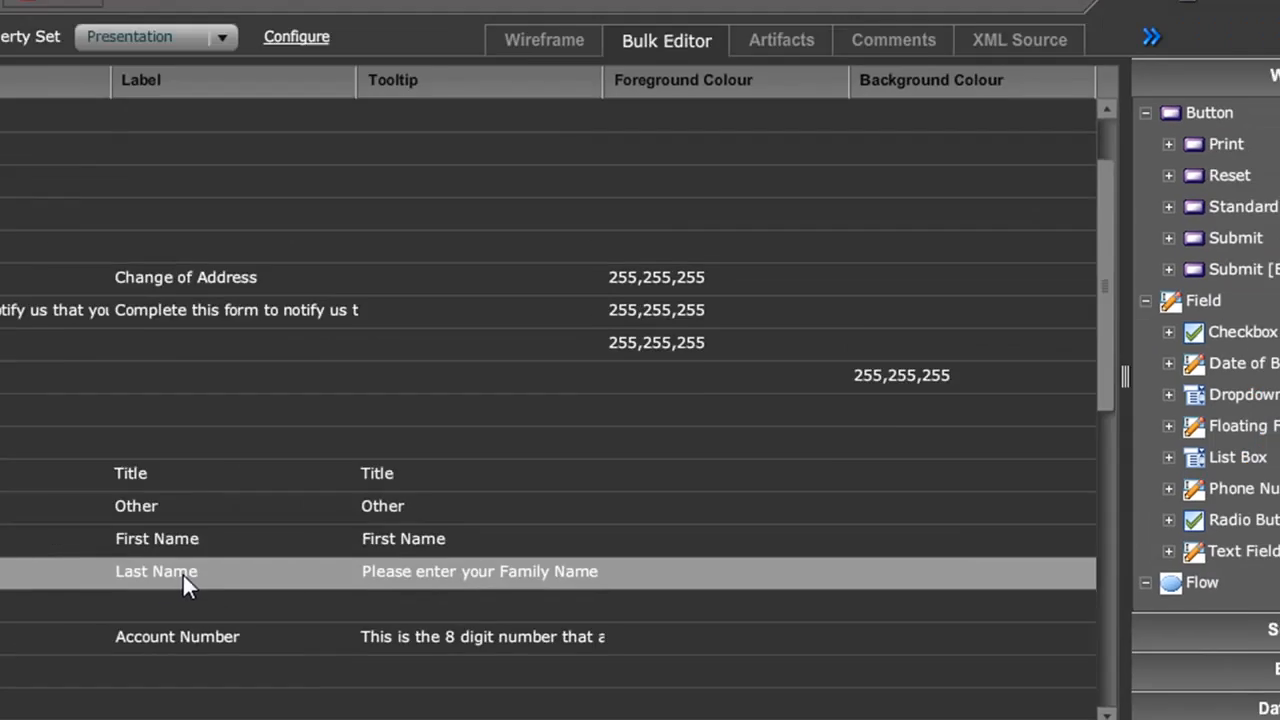
left_click(183, 575)
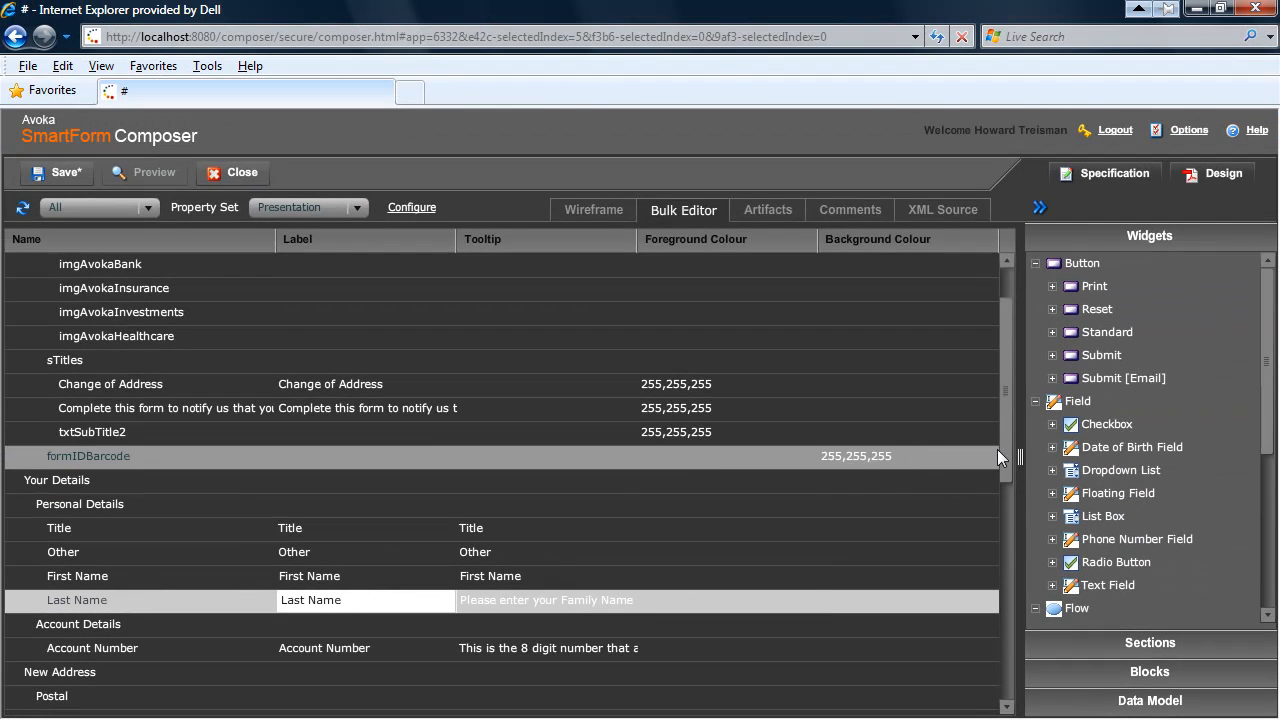
Switch the bulk editor to the Rules property set and review the fields' visibility, editable and mandatory settings
left_click_drag(1008, 443, 1011, 411)
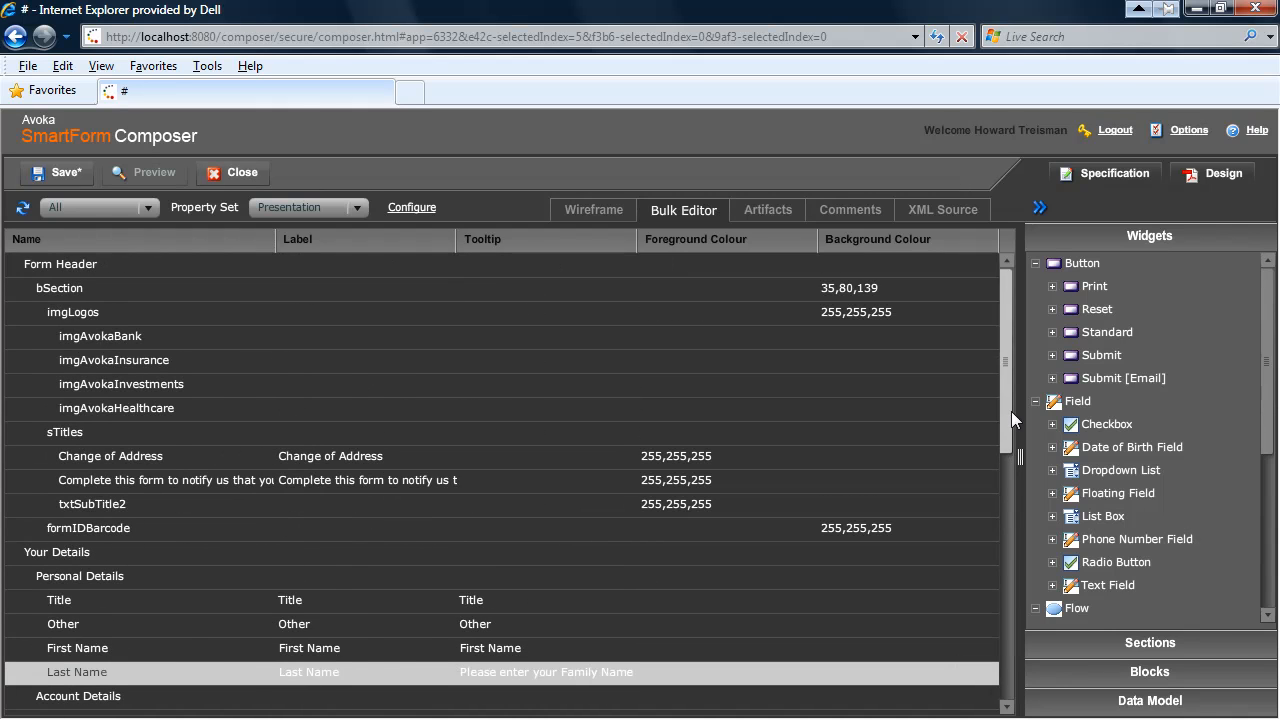
left_click(357, 213)
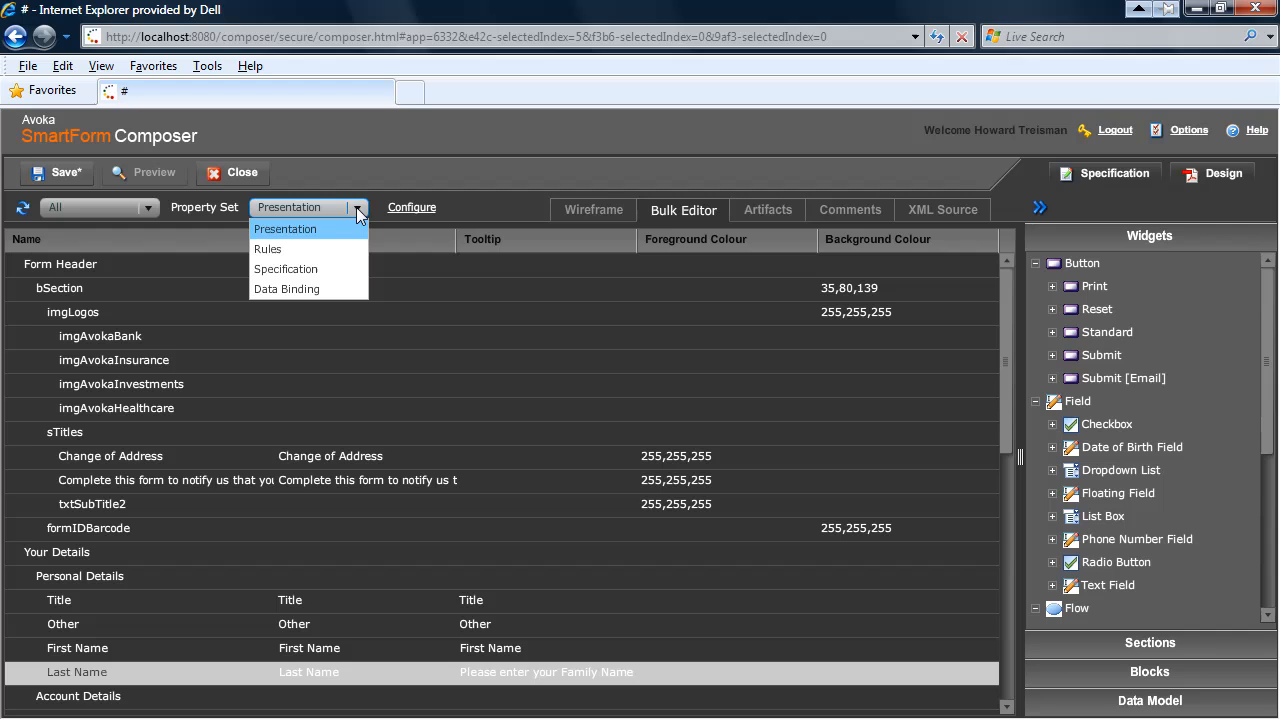
left_click(317, 247)
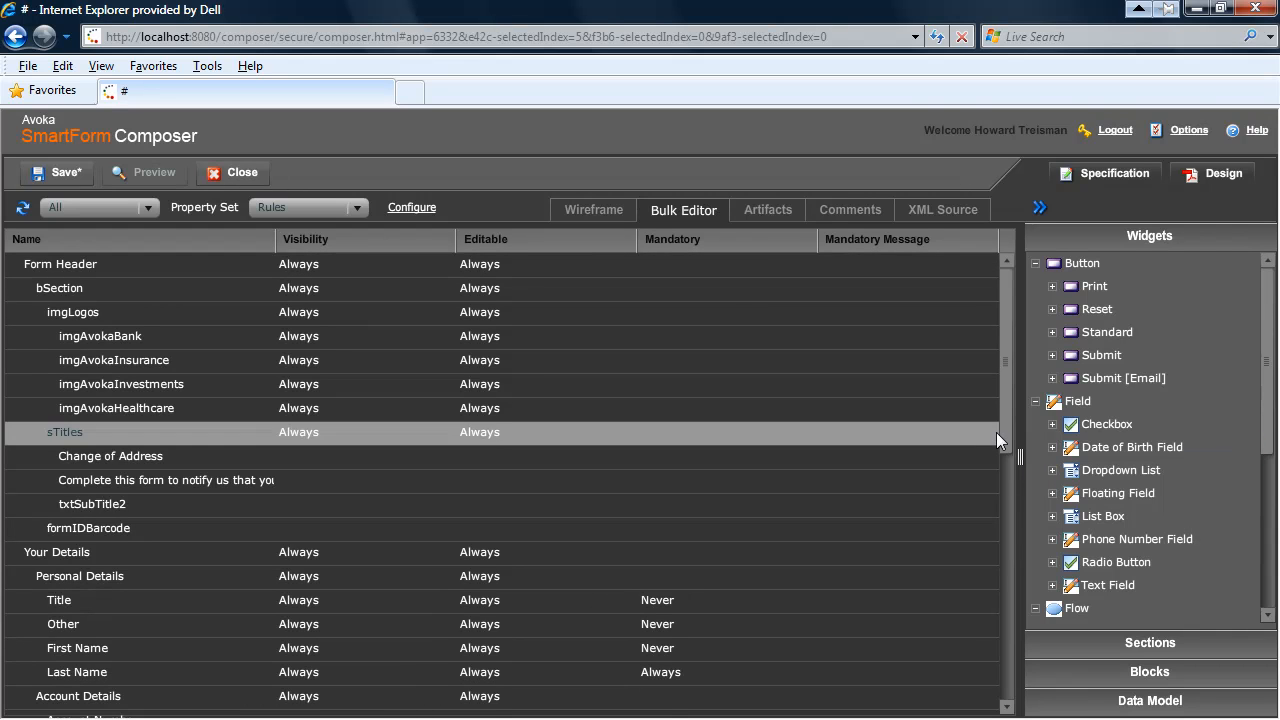
left_click_drag(1003, 430, 1017, 556)
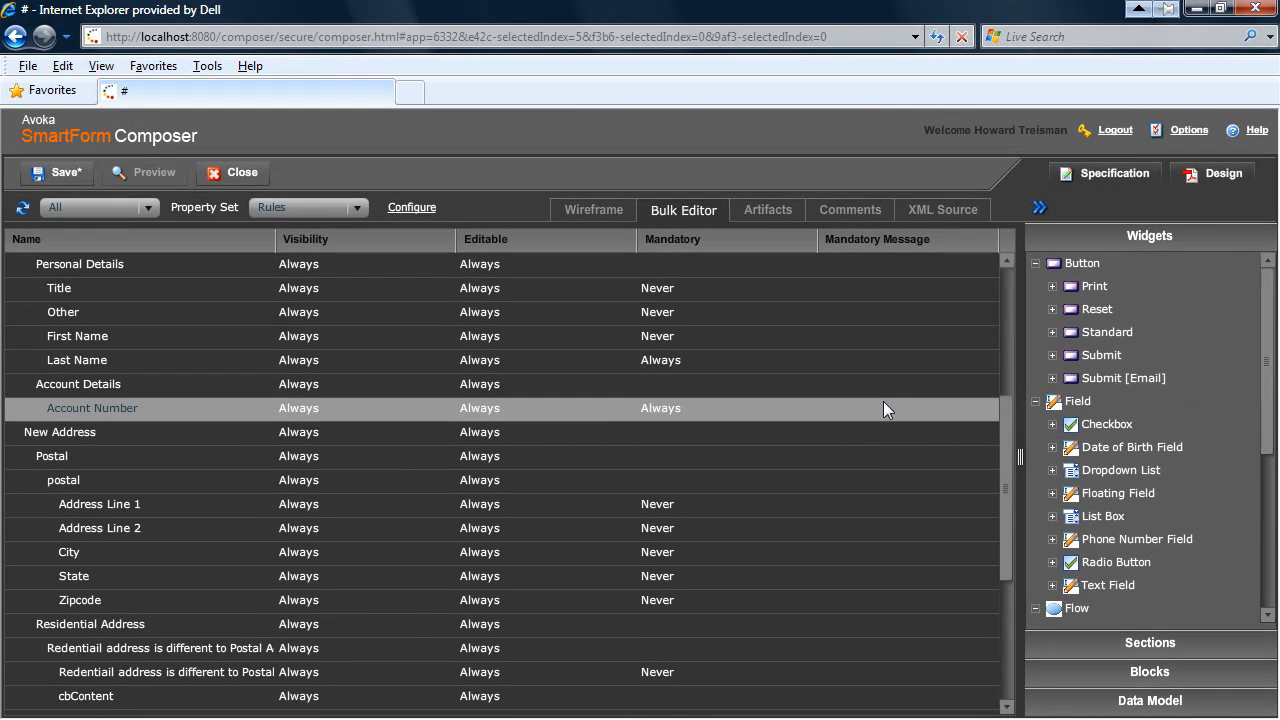
Show the Data Binding property set to view the fields' binding names and types
left_click(355, 207)
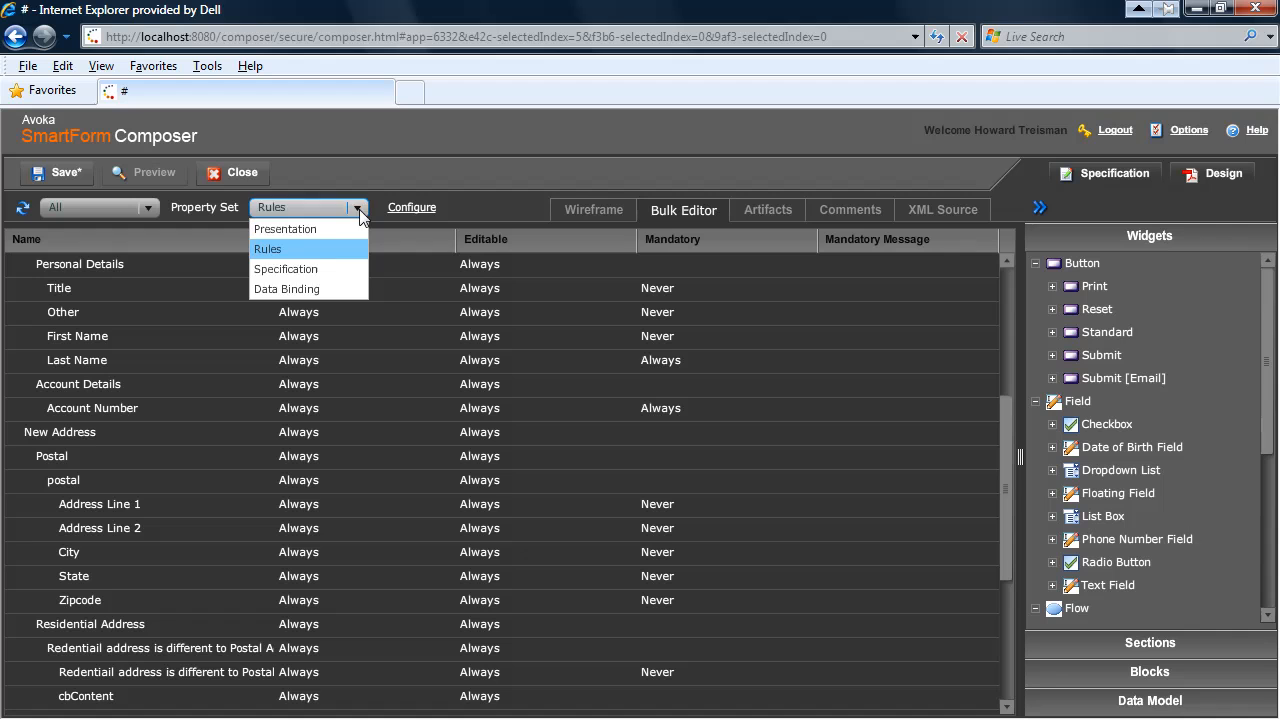
left_click(315, 289)
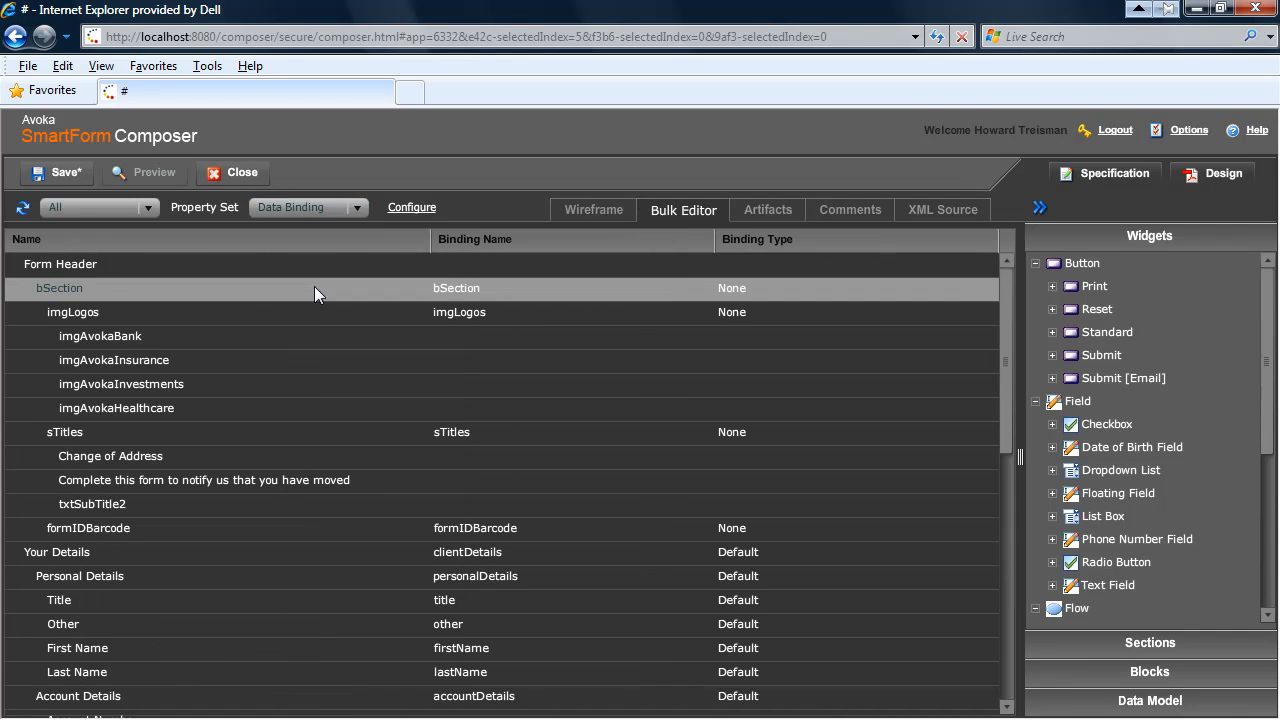